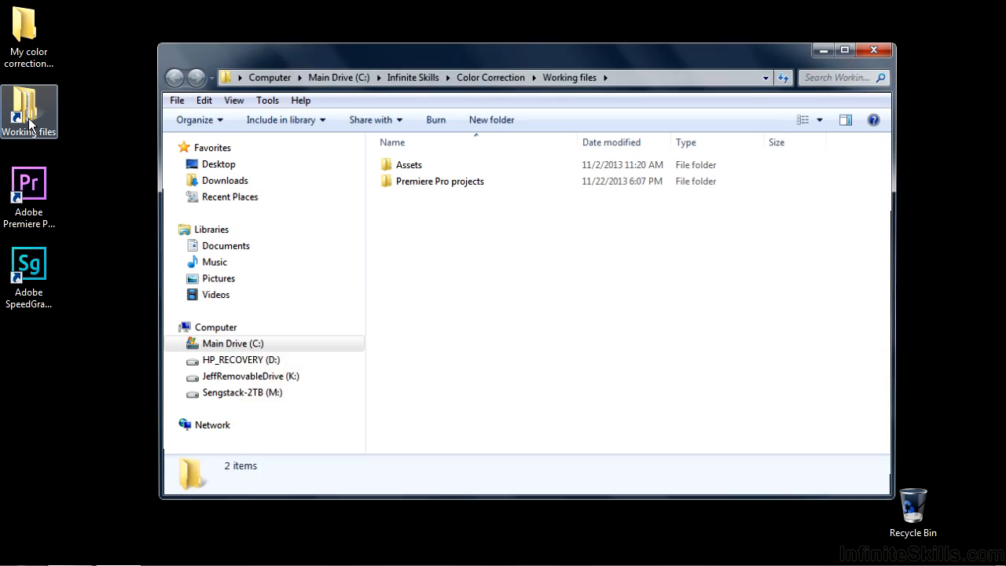
# - Open the project file examples.prproj from the Premiere Pro projects folder
pyautogui.doubleClick(390, 182)
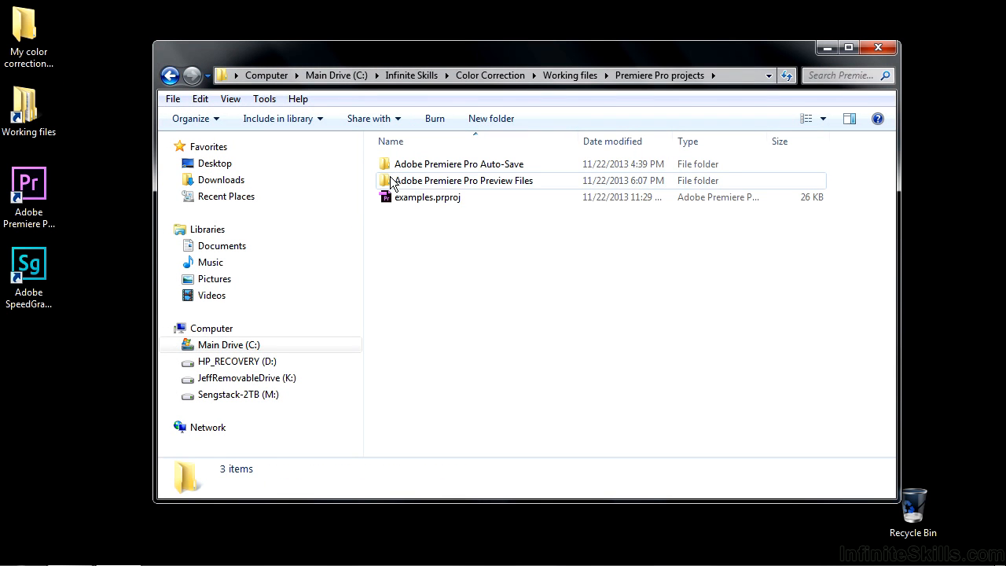
pyautogui.doubleClick(397, 197)
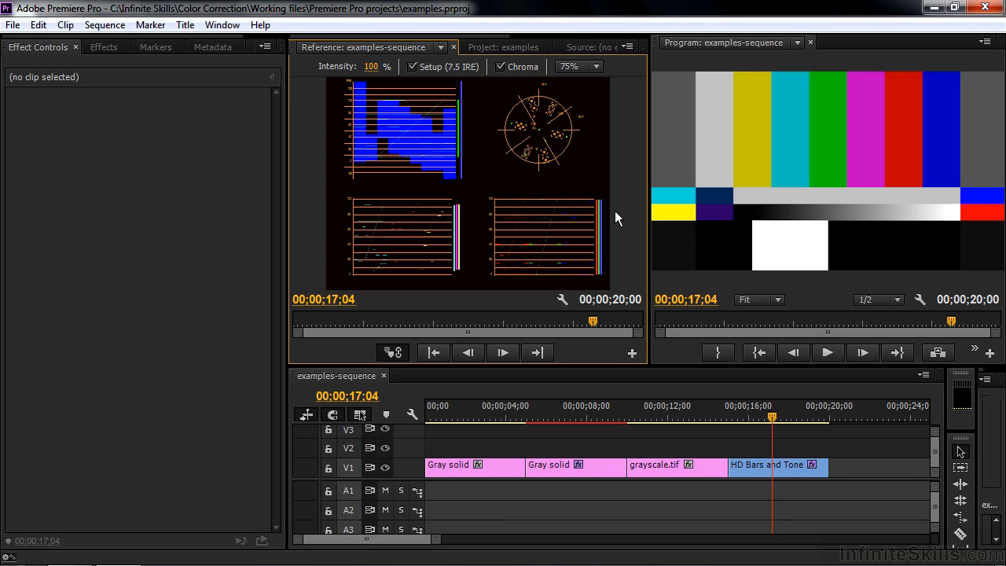
# - Switch the reference monitor to the YC Waveform scope with Chroma and Setup (7.5 IRE) turned off
pyautogui.click(630, 48)
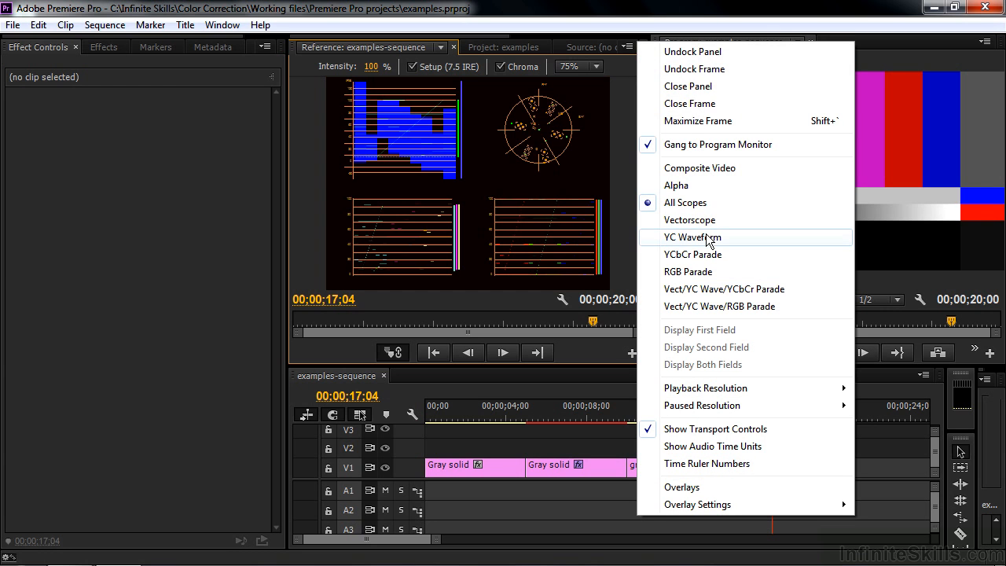
pyautogui.click(692, 237)
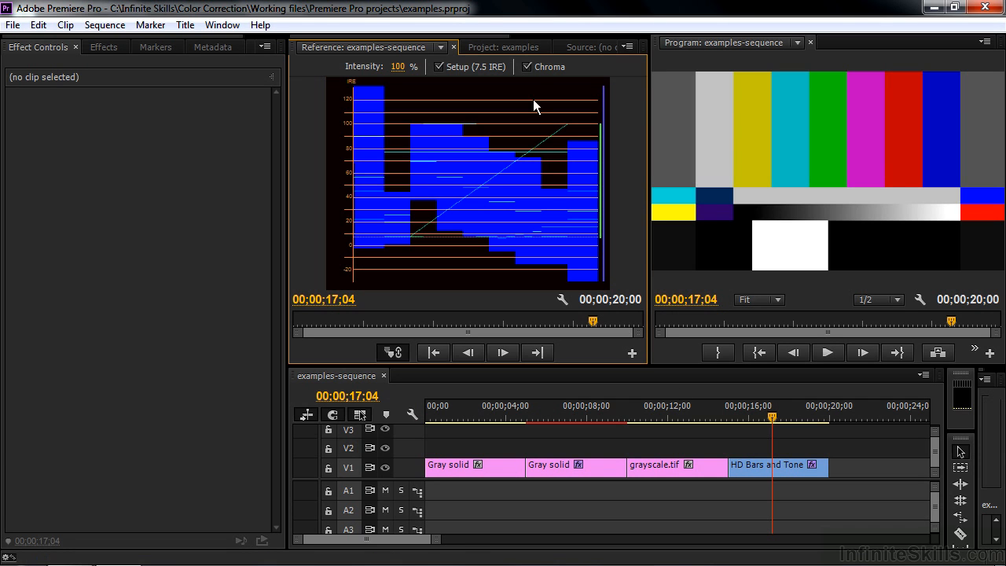
pyautogui.click(527, 67)
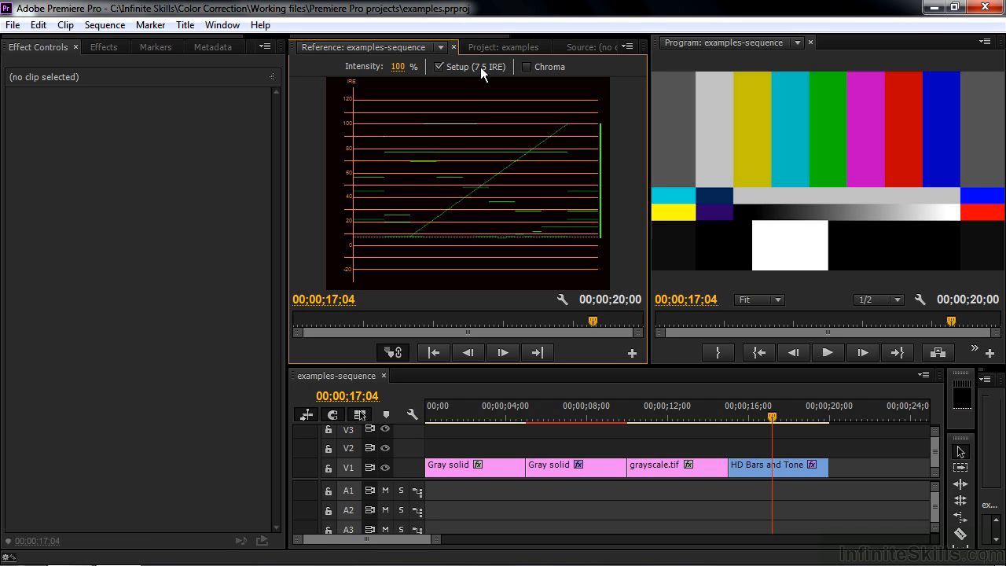
pyautogui.click(440, 67)
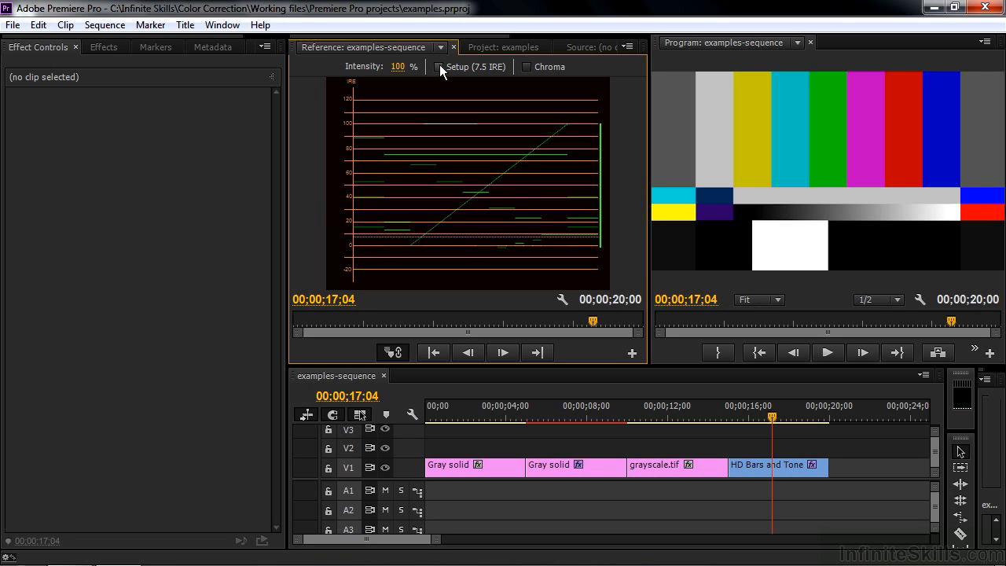
# - Park the playhead on the first Gray solid clip and set the examples-sequence timebase to 25.00 frames/second
pyautogui.click(456, 416)
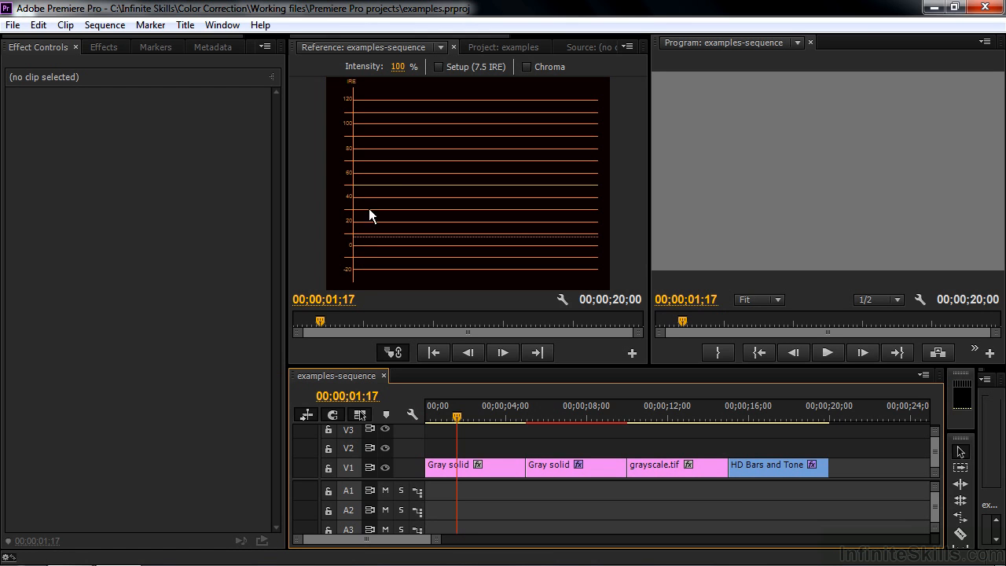
pyautogui.click(488, 46)
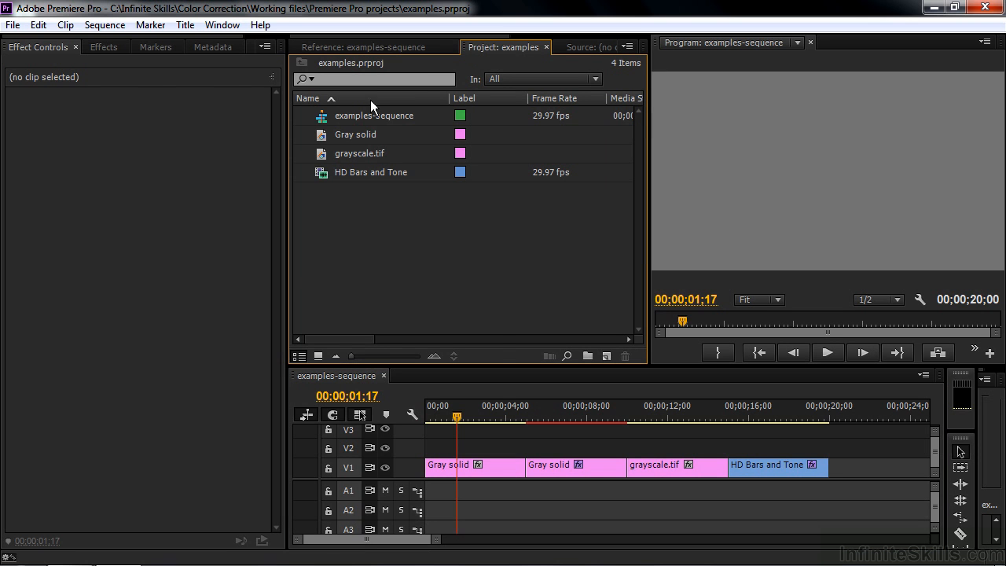
pyautogui.rightClick(318, 117)
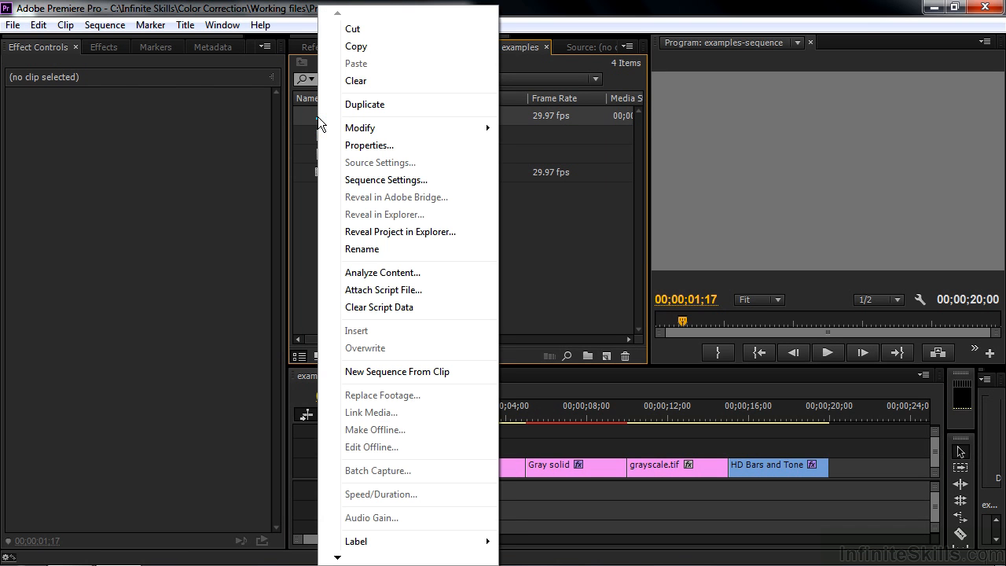
pyautogui.click(362, 180)
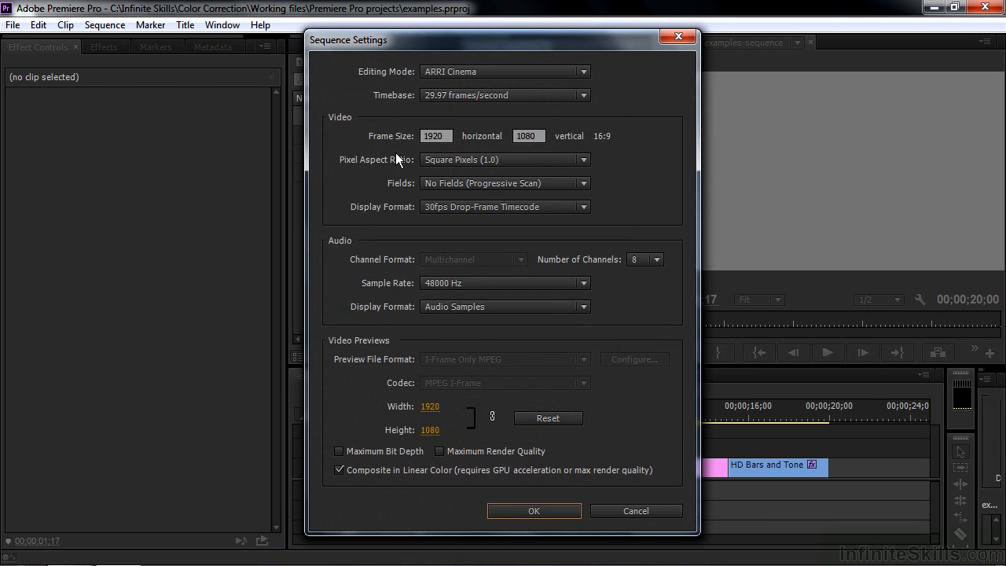
pyautogui.click(585, 95)
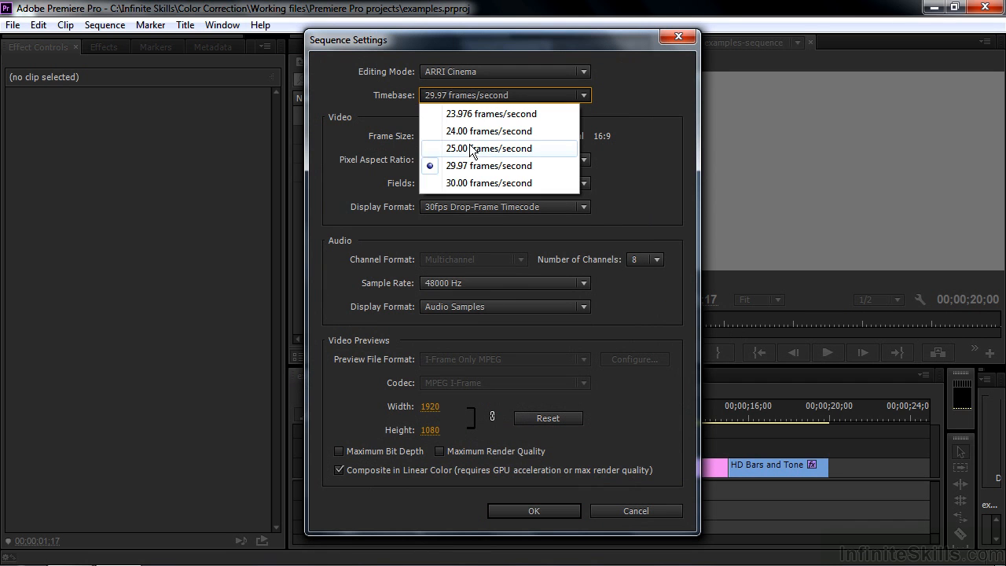
pyautogui.click(463, 150)
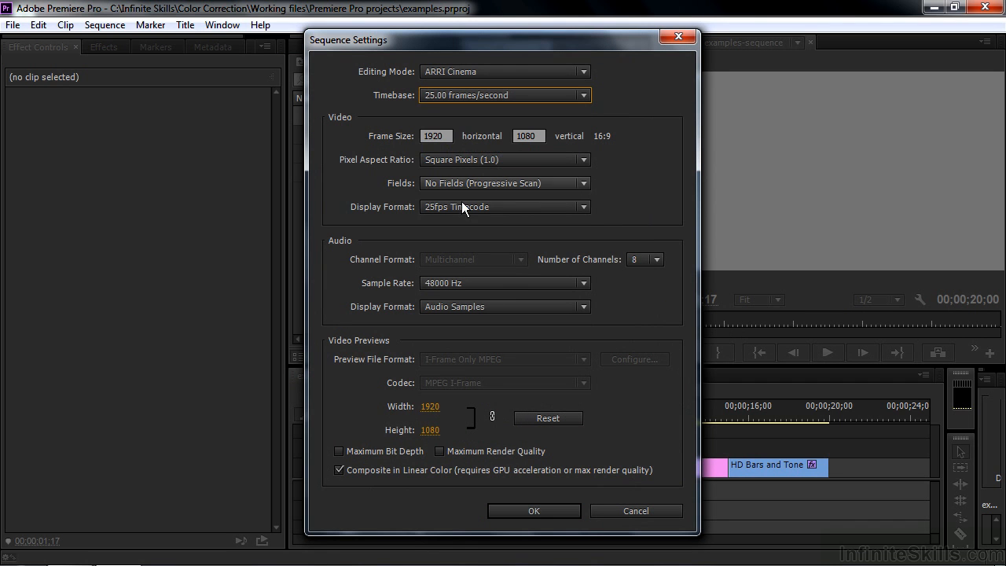
pyautogui.click(546, 512)
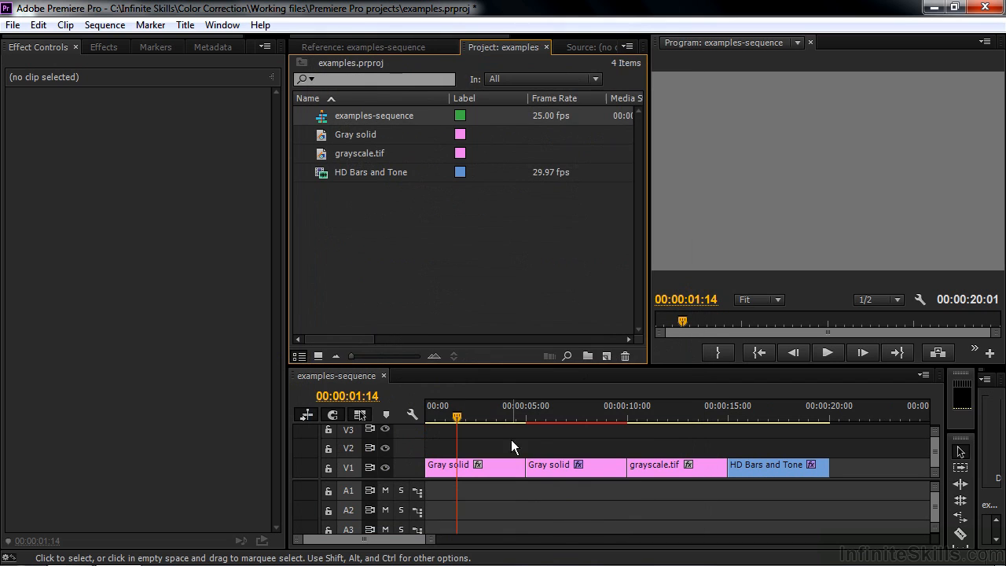
# - Compare the YC waveforms of the first and second Gray solid clips in the reference monitor
pyautogui.click(391, 45)
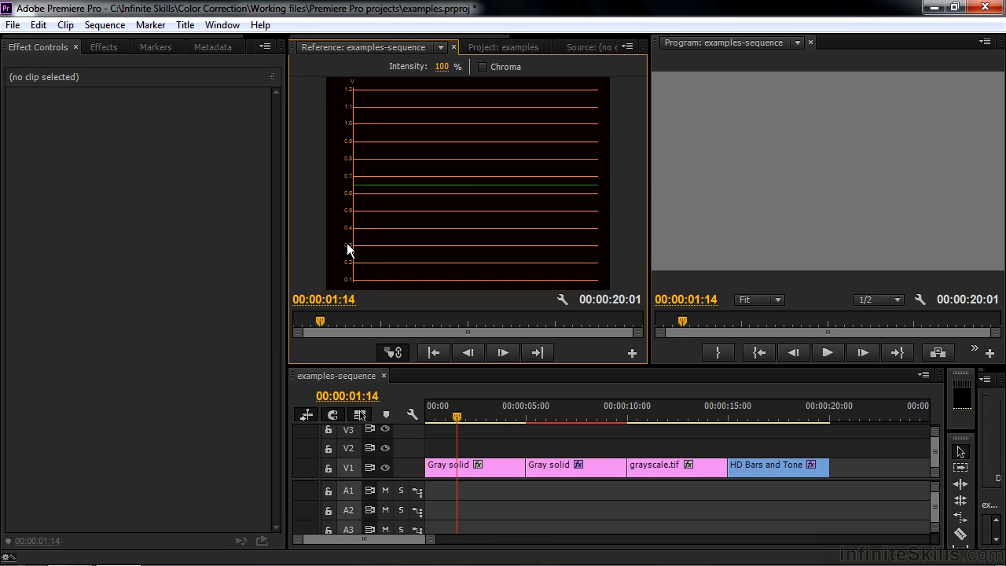
pyautogui.click(568, 417)
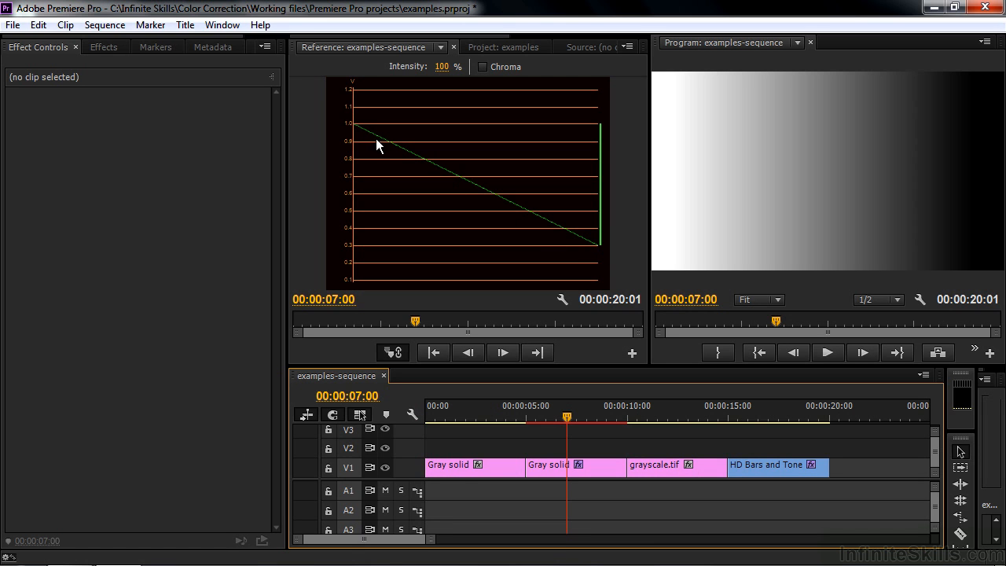
pyautogui.click(463, 410)
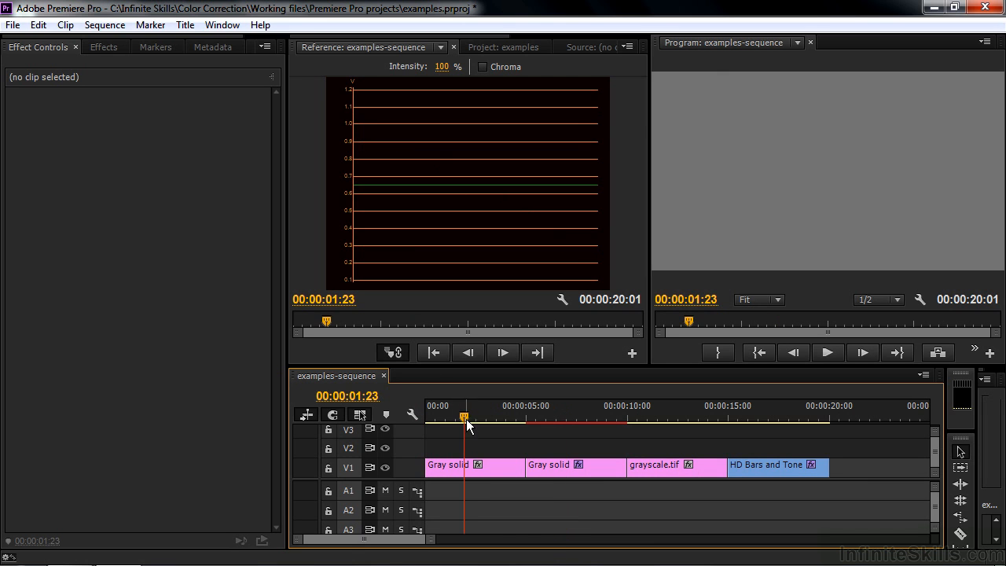
# - Set the examples-sequence timebase back to 29.97 frames/second
pyautogui.click(483, 49)
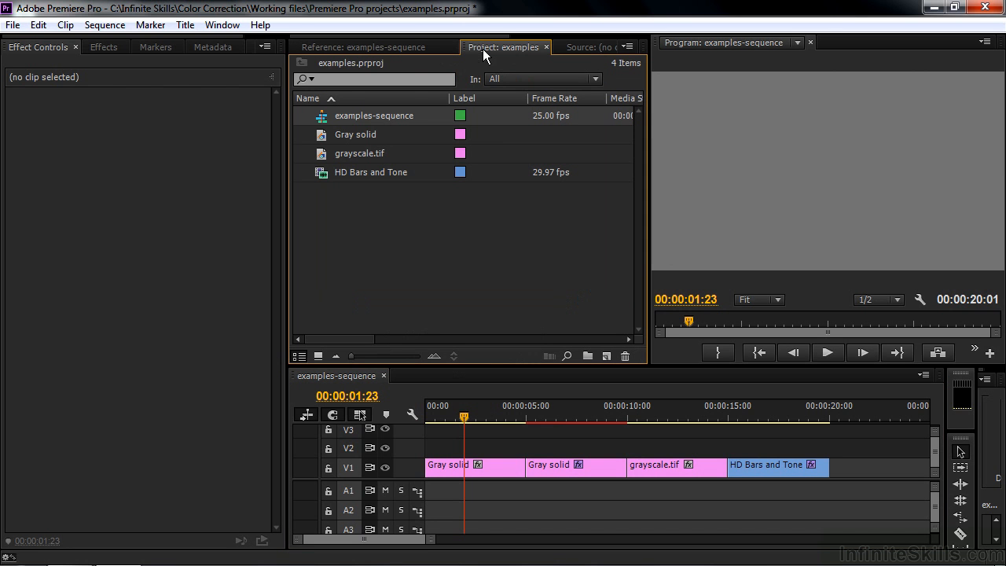
pyautogui.rightClick(317, 118)
pyautogui.click(361, 179)
pyautogui.click(584, 96)
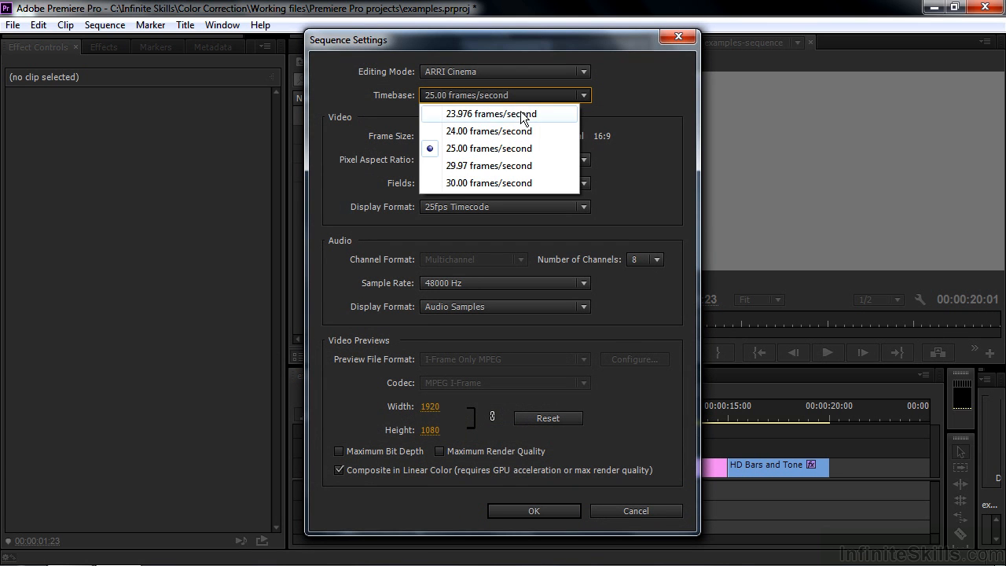
pyautogui.click(466, 166)
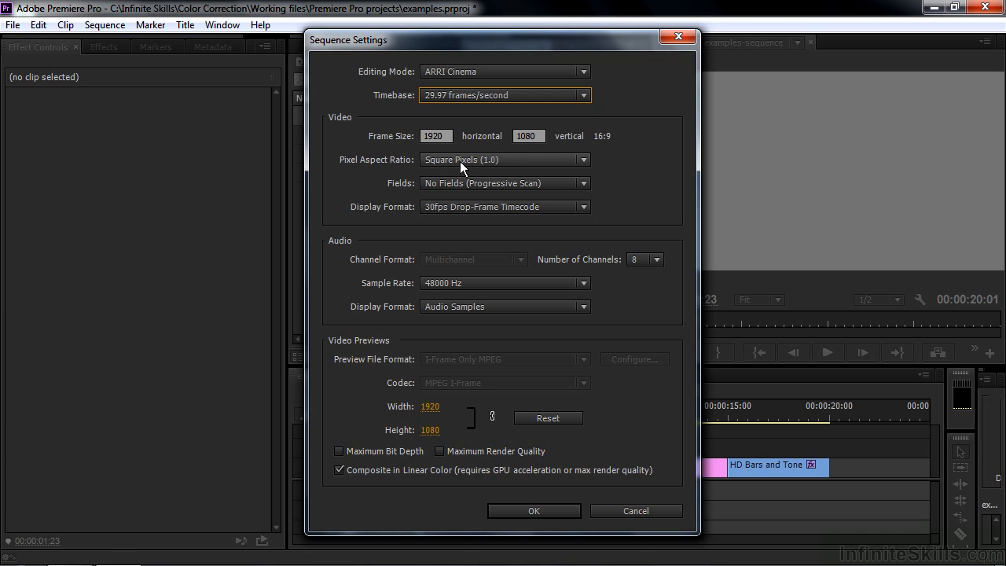
pyautogui.click(530, 511)
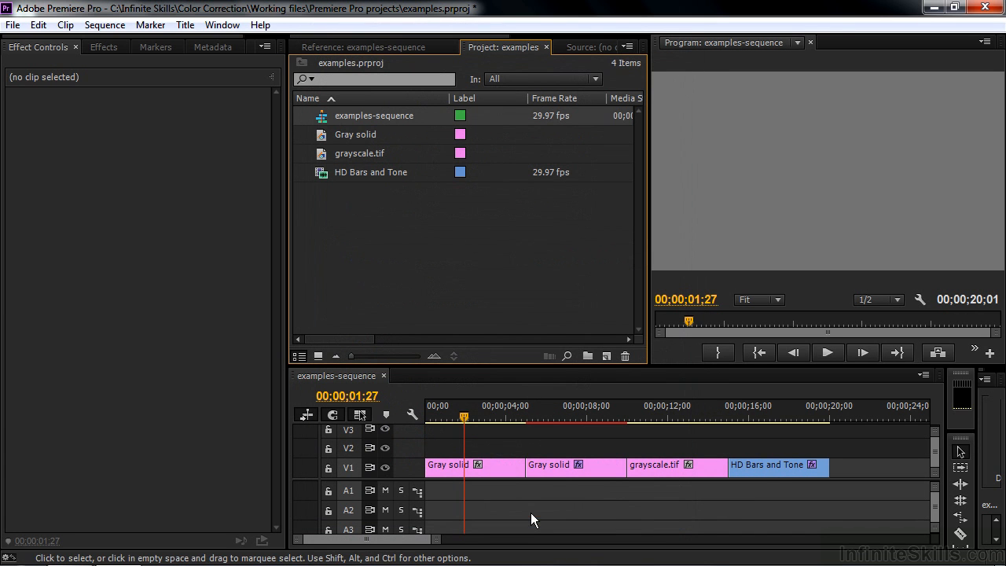
# - Review the new item types available in the project and inspect the first Gray solid clip's effects and waveform
pyautogui.click(385, 45)
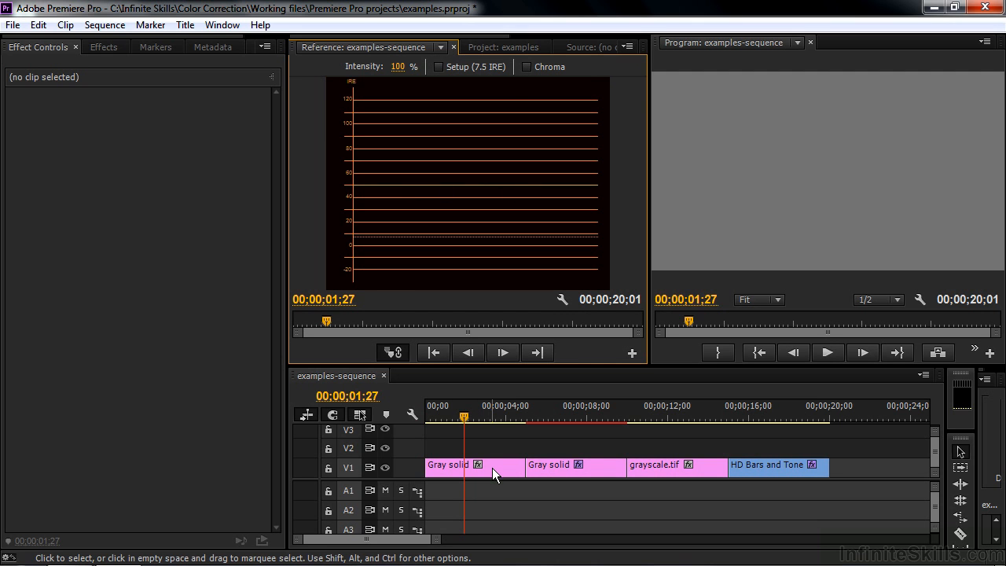
pyautogui.click(506, 47)
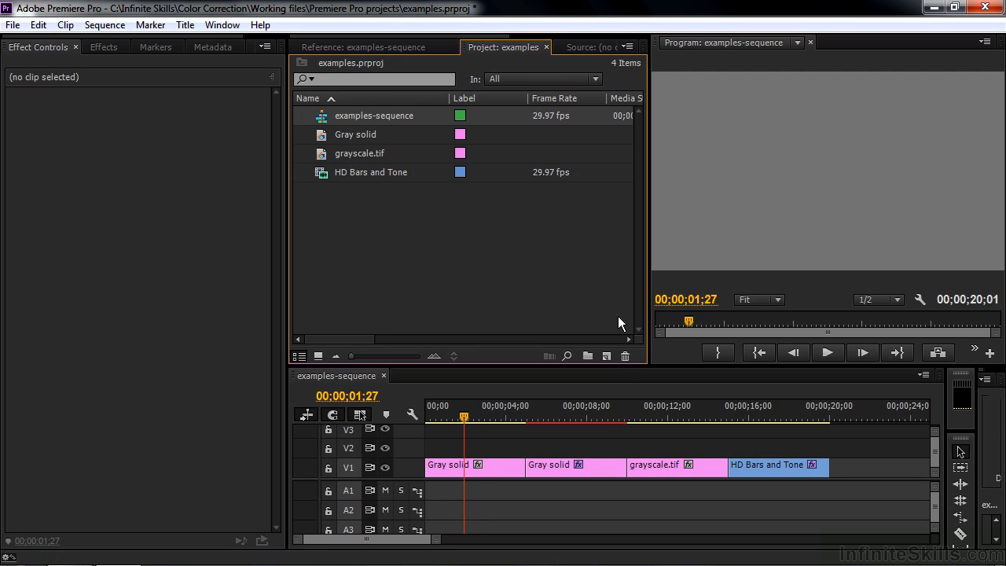
pyautogui.click(606, 356)
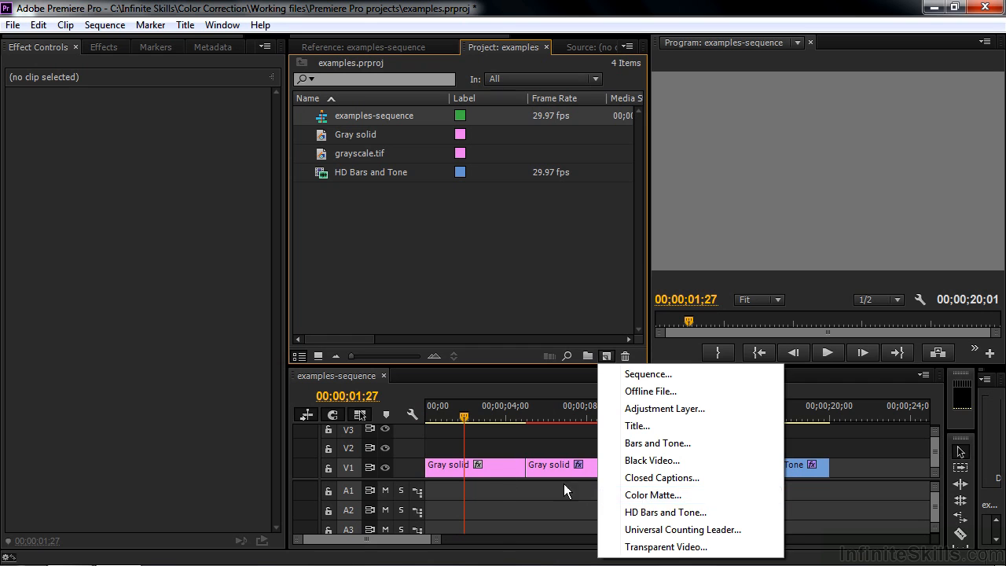
pyautogui.click(488, 467)
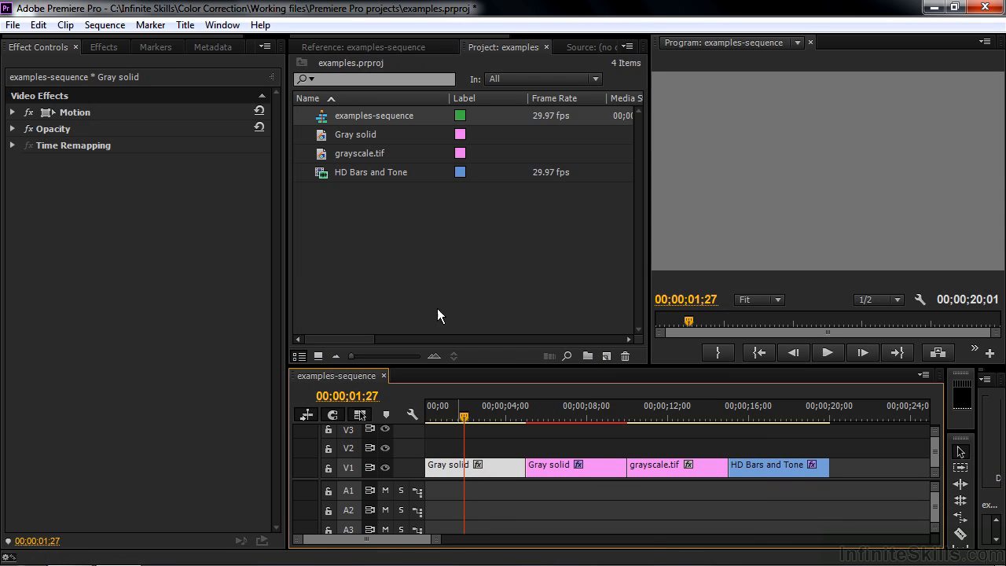
pyautogui.click(353, 46)
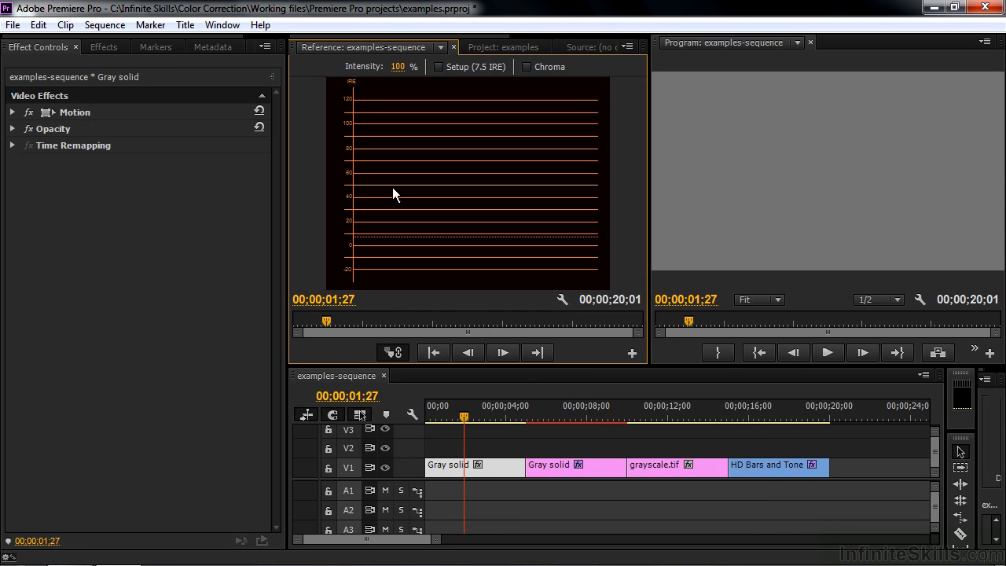
# - Inspect the second Gray solid clip's waveform and expand its Ramp effect settings
pyautogui.click(572, 410)
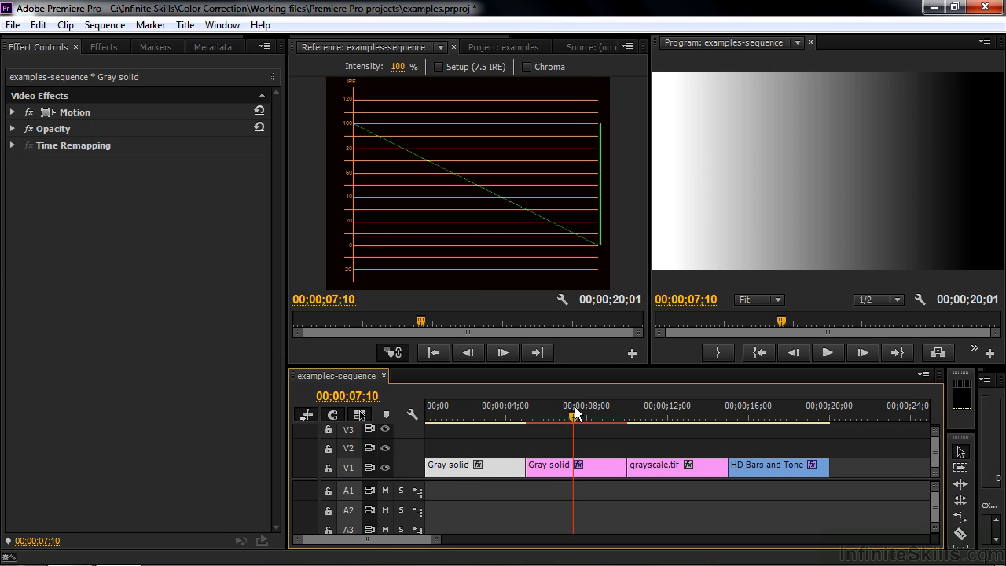
pyautogui.click(560, 470)
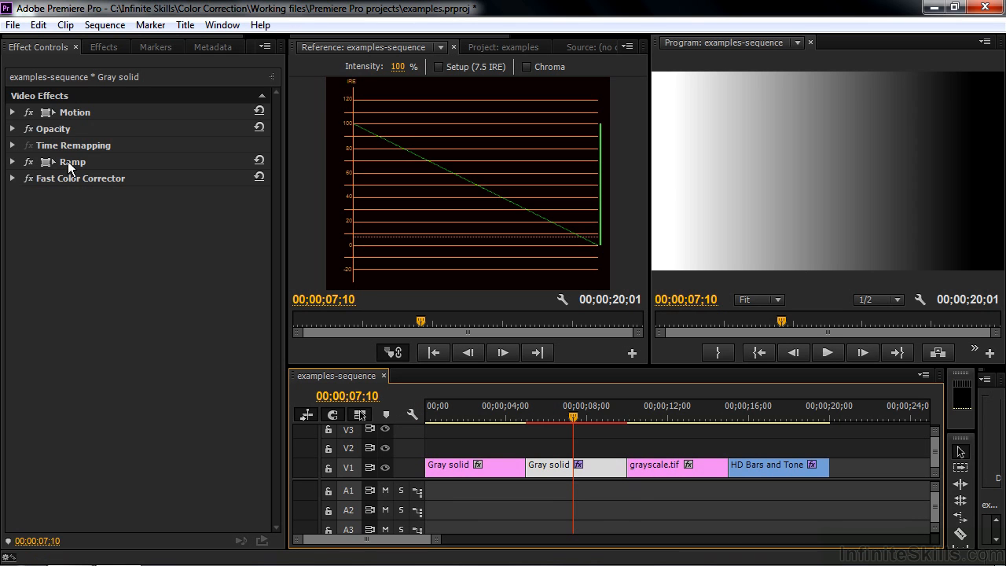
pyautogui.click(13, 162)
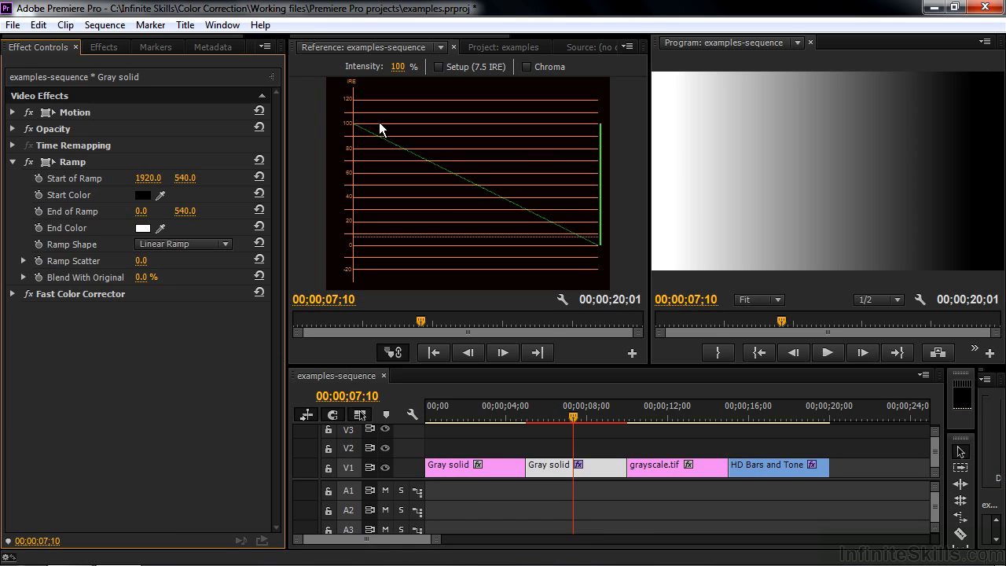
# - Examine the waveforms of the grayscale.tif and HD Bars and Tone clips, and display the latter clip's effect settings
pyautogui.click(657, 411)
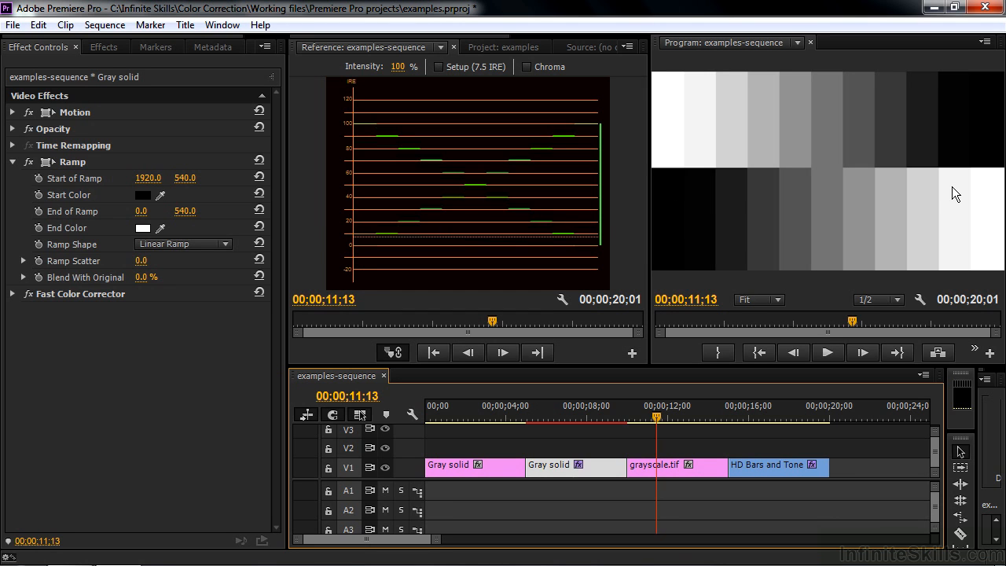
pyautogui.click(782, 416)
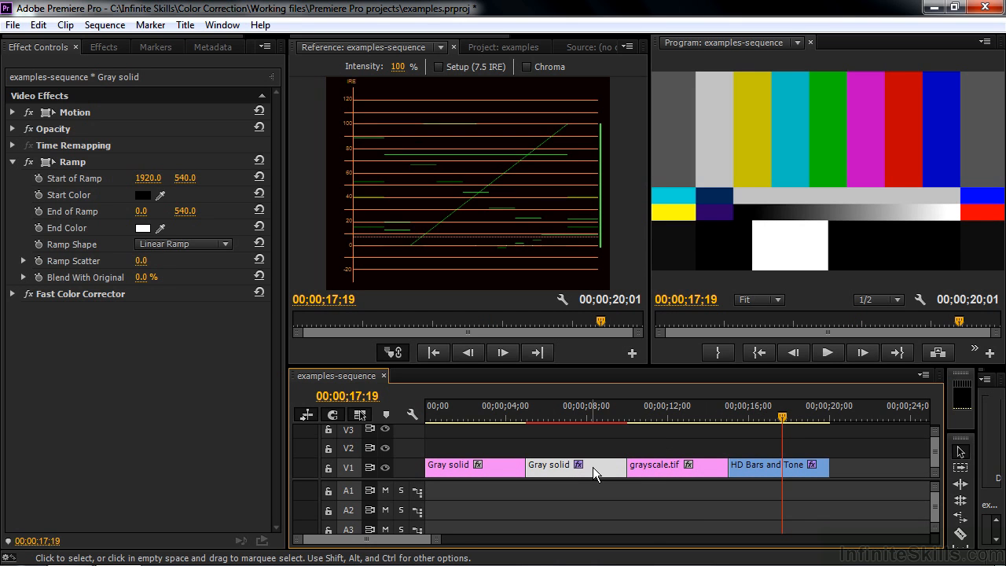
pyautogui.click(501, 46)
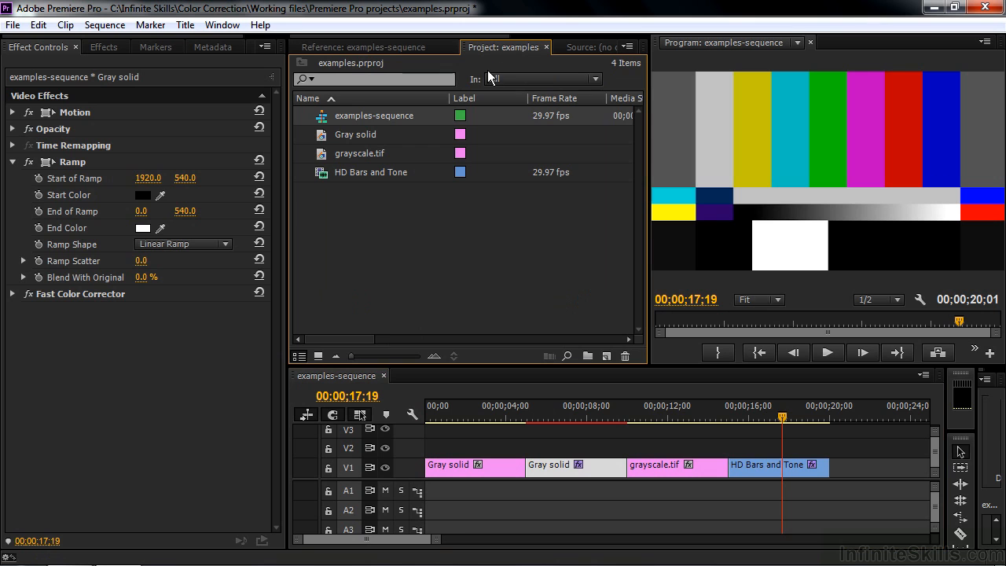
pyautogui.click(607, 356)
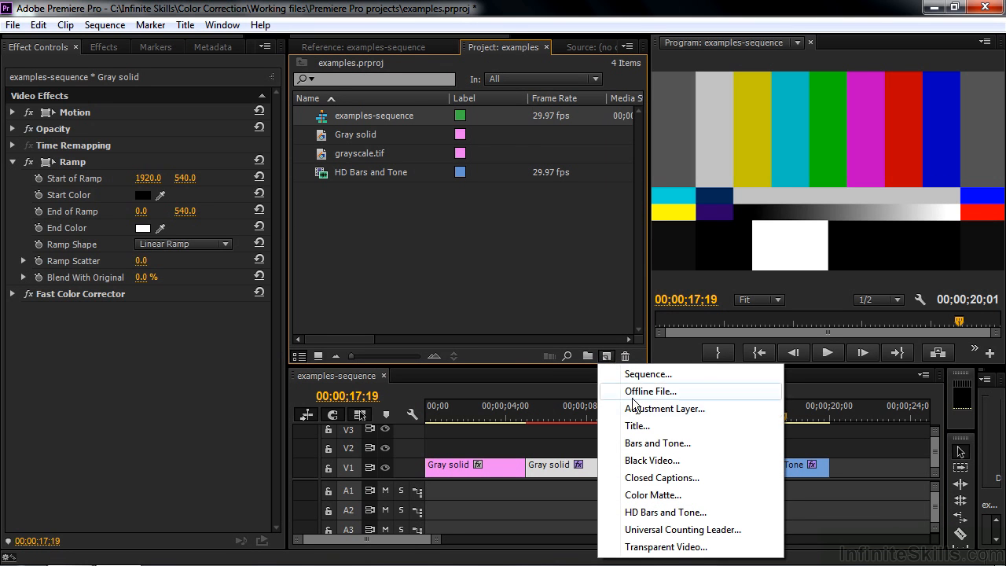
pyautogui.click(814, 449)
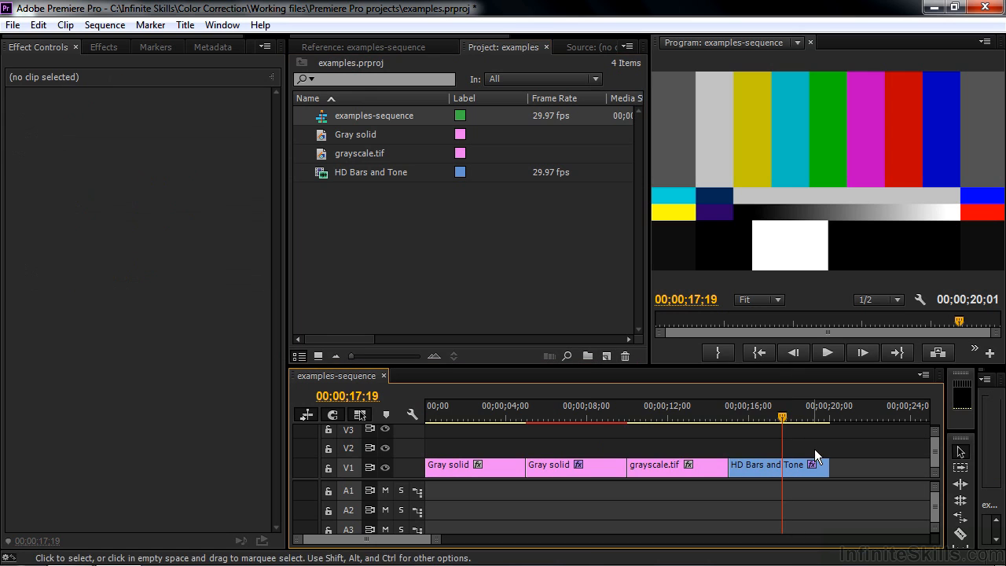
pyautogui.click(776, 466)
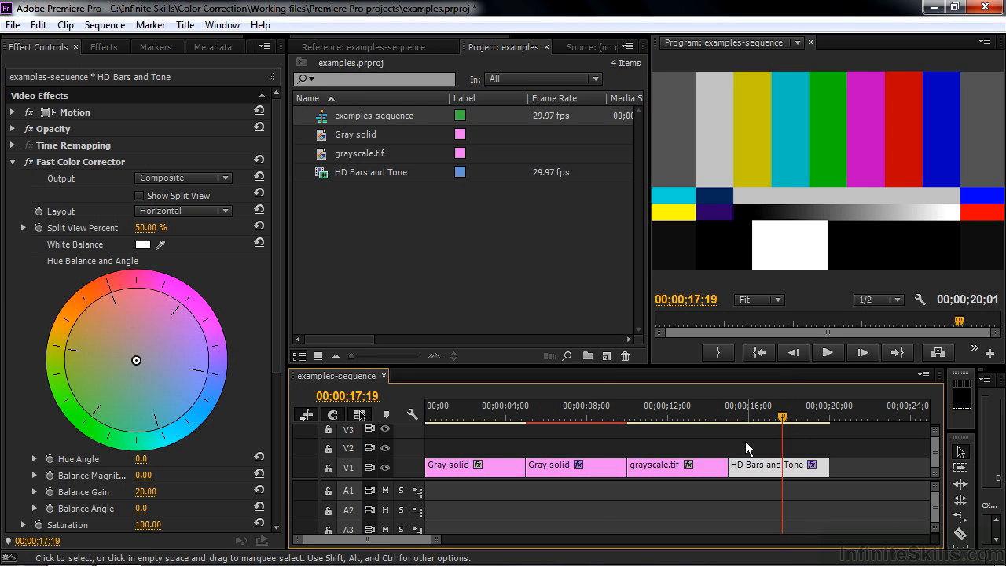
pyautogui.click(367, 46)
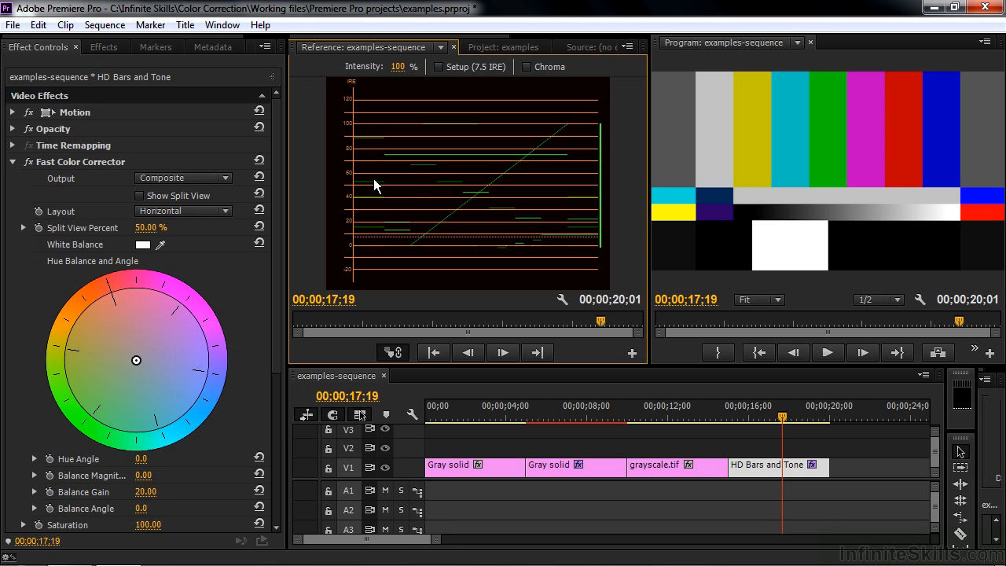
# - Push the second Gray solid clip's Fast Color Corrector toward red, with balance magnitude 100, angle -109.3° and gain 100
pyautogui.click(556, 410)
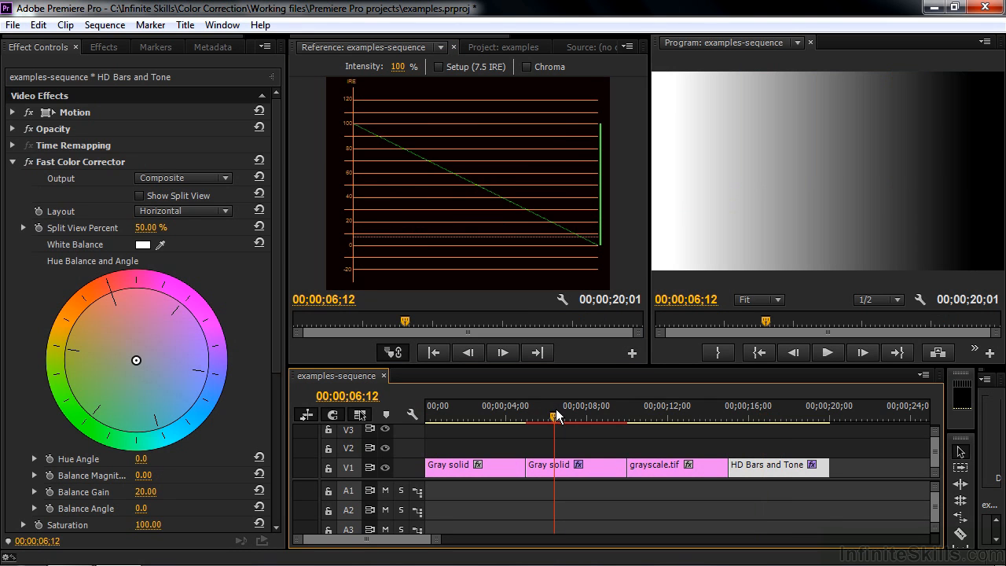
pyautogui.click(556, 467)
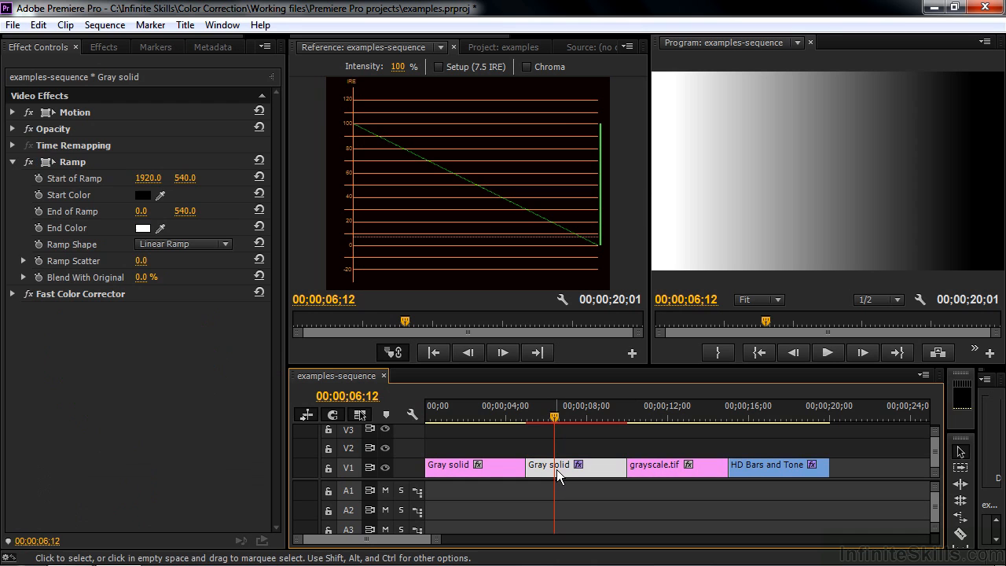
pyautogui.click(12, 294)
pyautogui.scroll(-9, 275, 356)
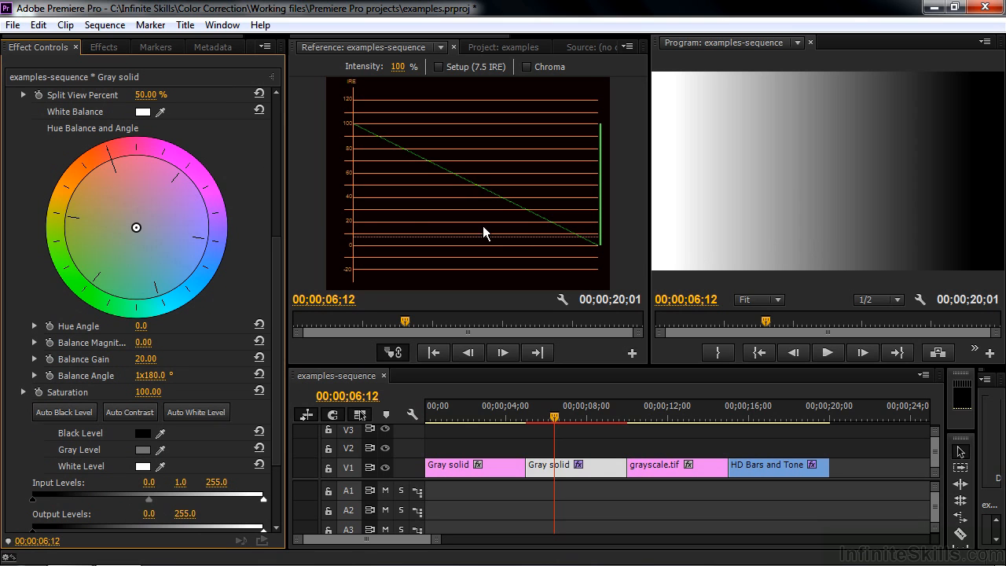
pyautogui.moveTo(135, 227); pyautogui.dragTo(114, 163)
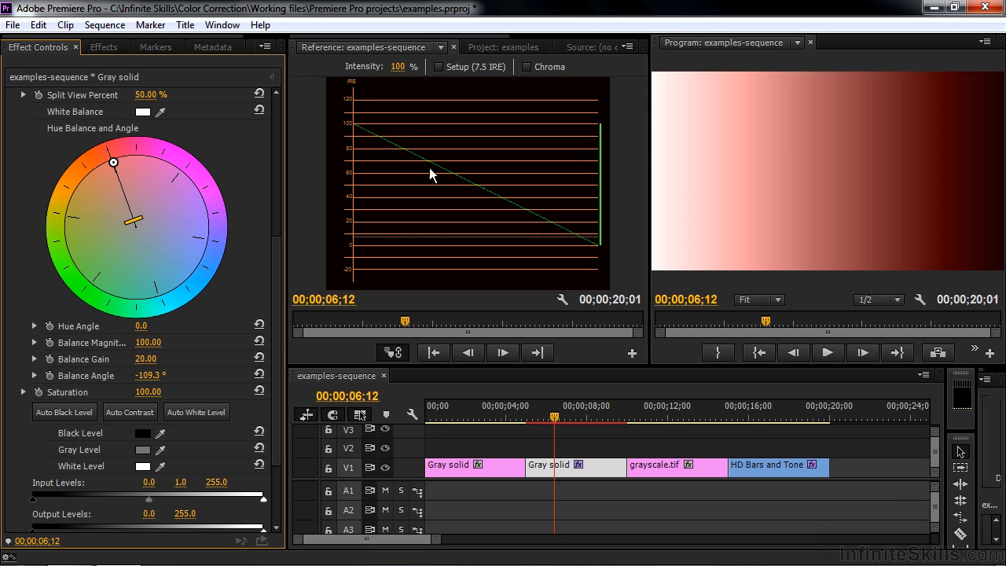
pyautogui.moveTo(133, 222); pyautogui.dragTo(114, 169)
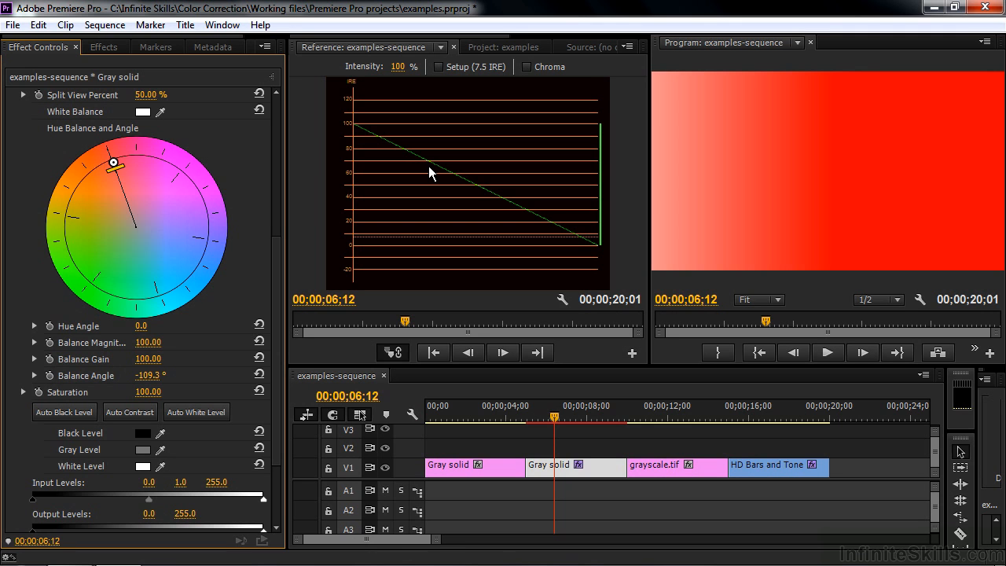
# - Drop the HD Bars and Tone clip's Fast Color Corrector saturation to 0, and raise it to the maximum of 200
pyautogui.click(773, 417)
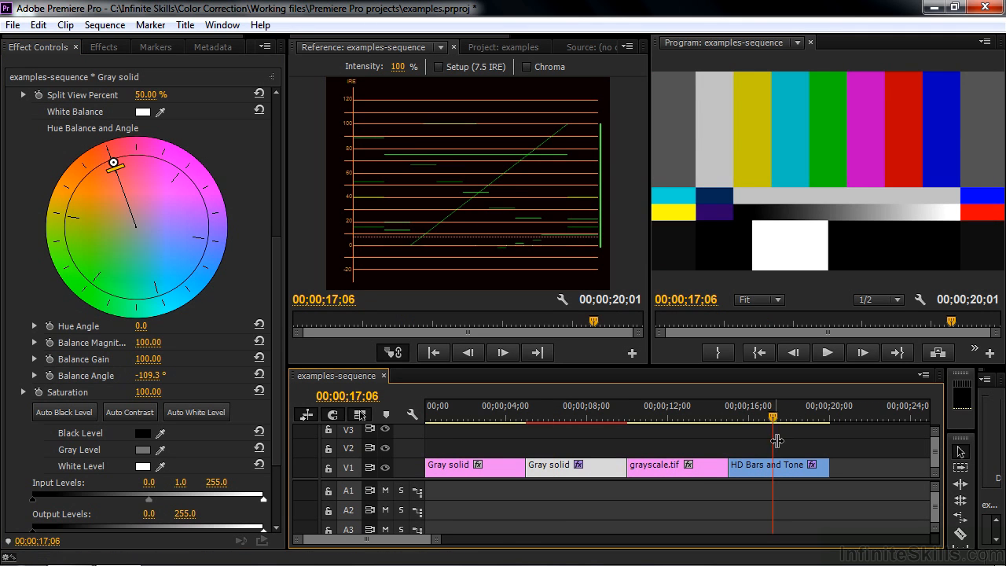
pyautogui.click(779, 471)
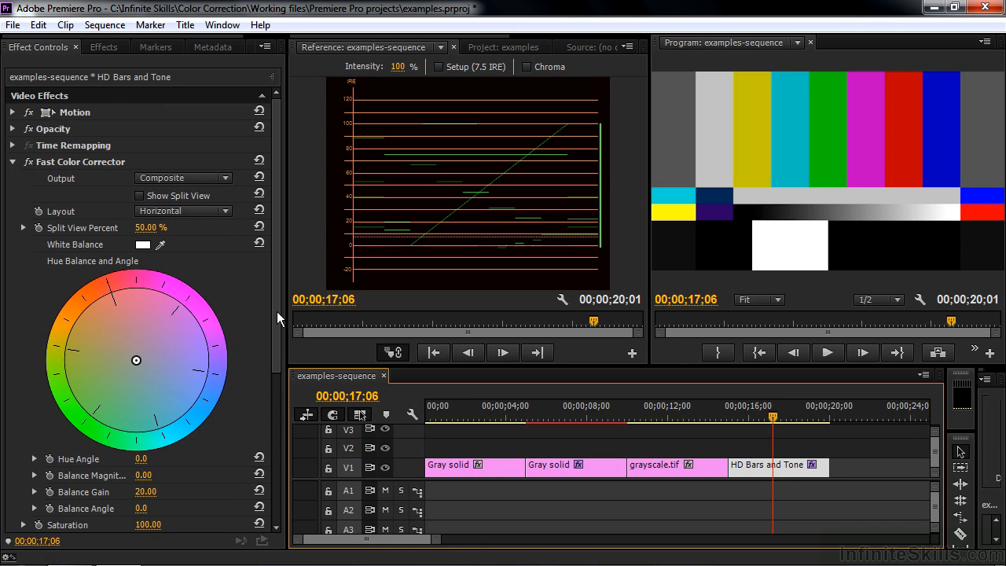
pyautogui.moveTo(276, 304); pyautogui.dragTo(293, 382)
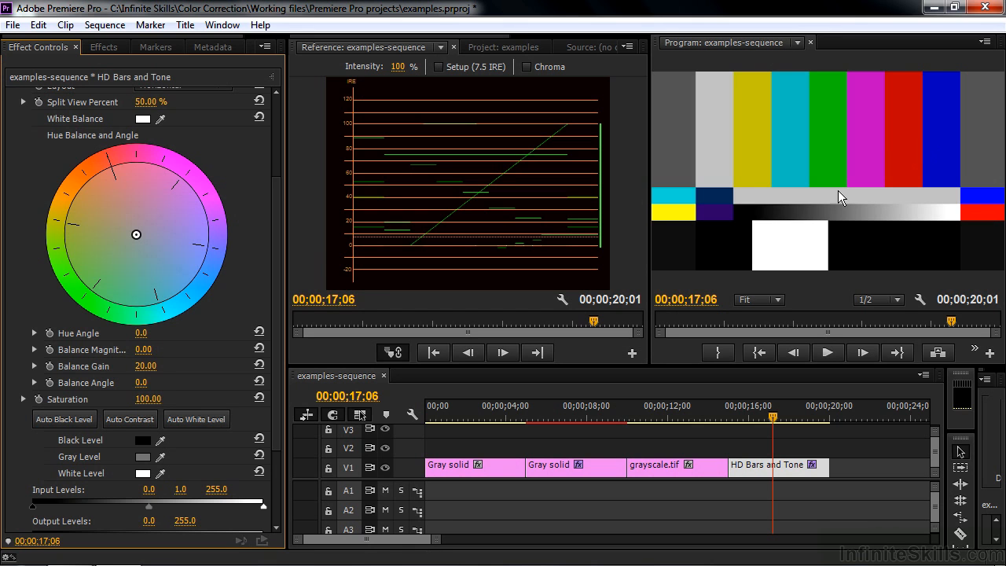
pyautogui.click(23, 399)
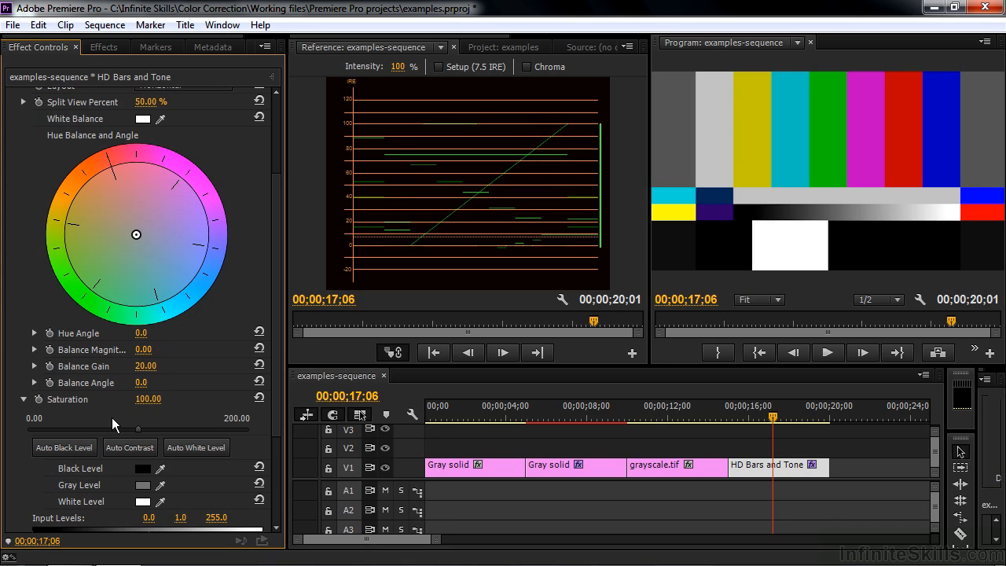
pyautogui.moveTo(137, 428); pyautogui.dragTo(27, 431)
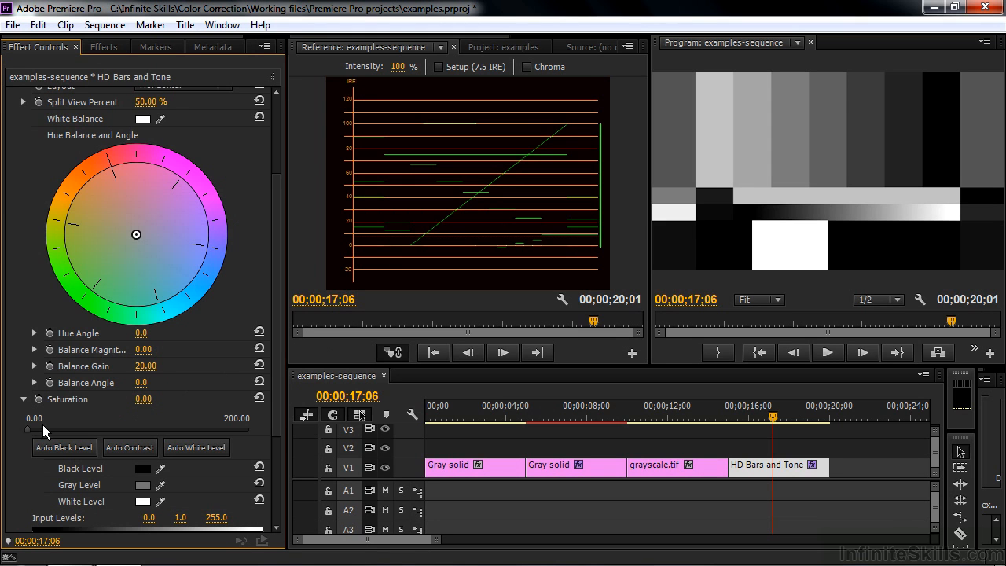
pyautogui.moveTo(26, 429); pyautogui.dragTo(270, 435)
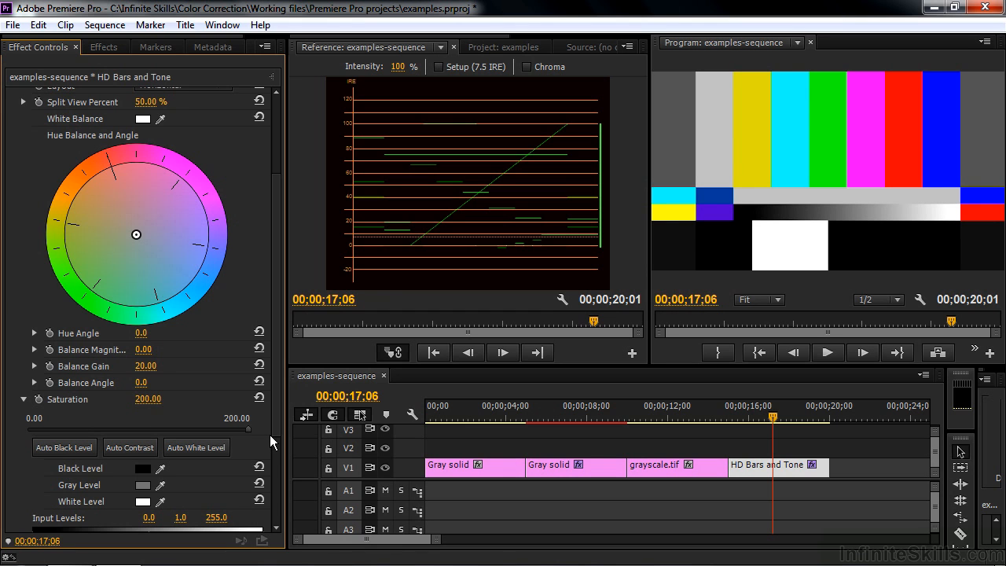